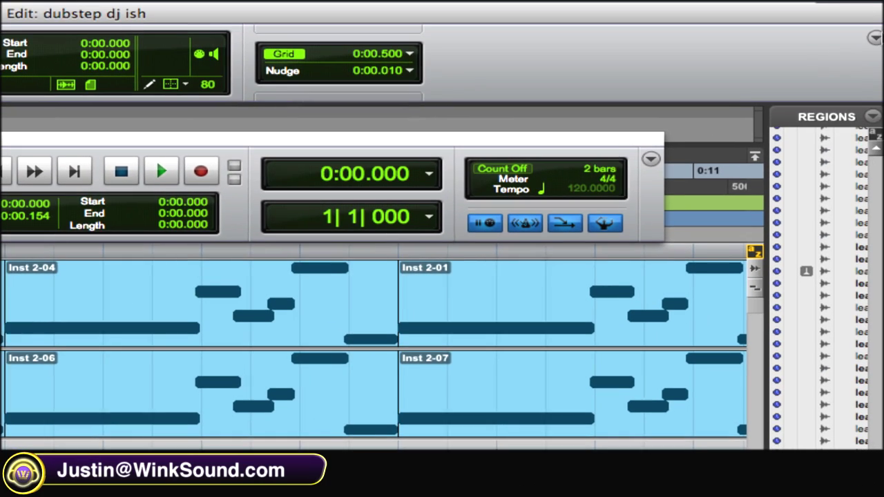
Show Transport, MIDI Controls and Synchronization in the Edit toolbar, and hide the Track List.
left_click(874, 37)
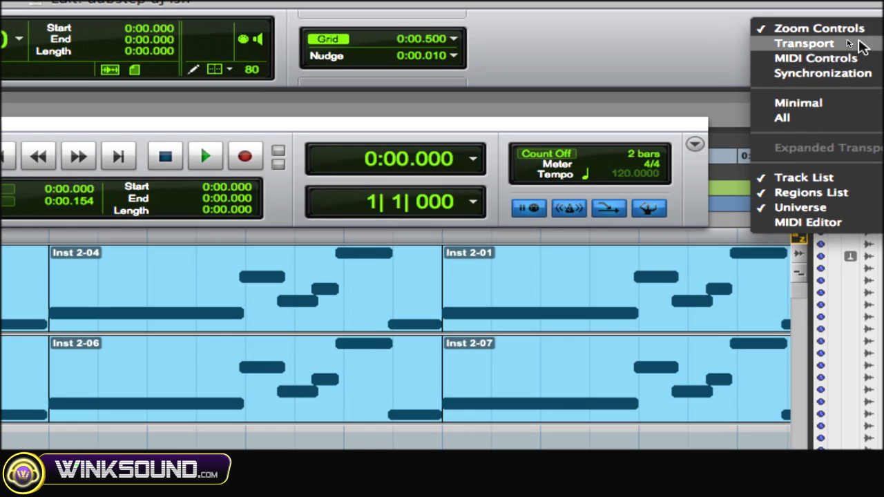
left_click(804, 43)
left_click(871, 13)
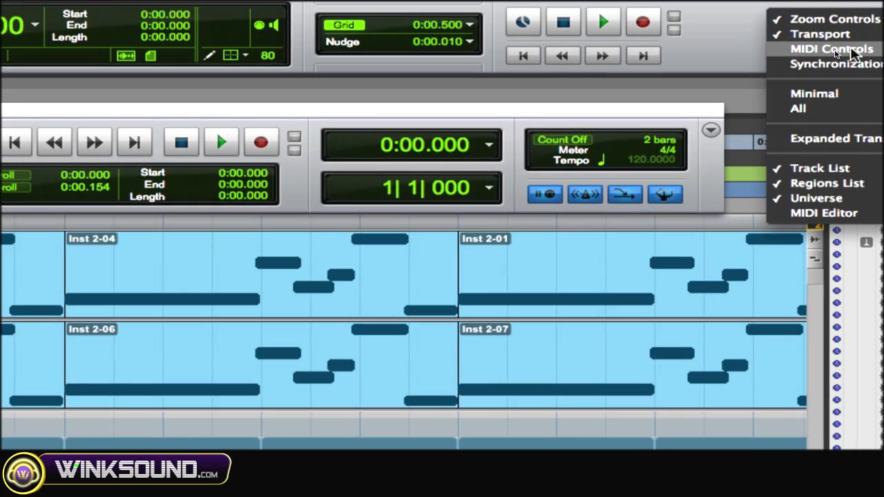
left_click(854, 54)
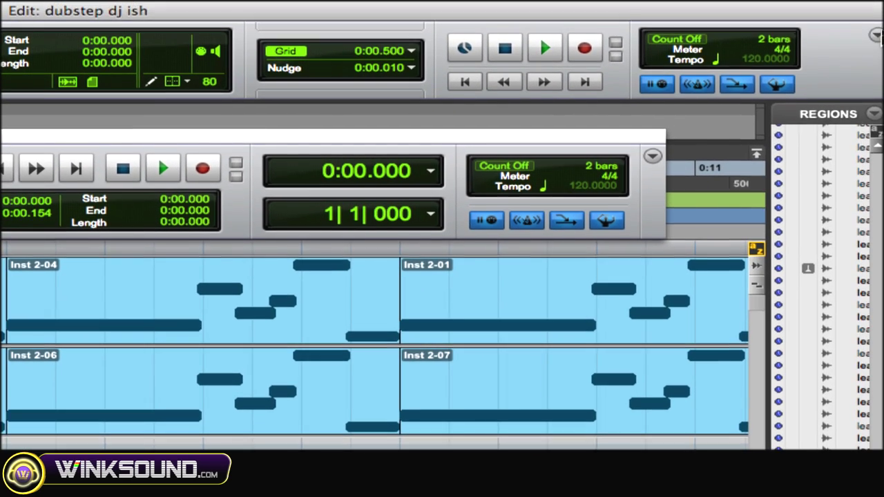
left_click(876, 40)
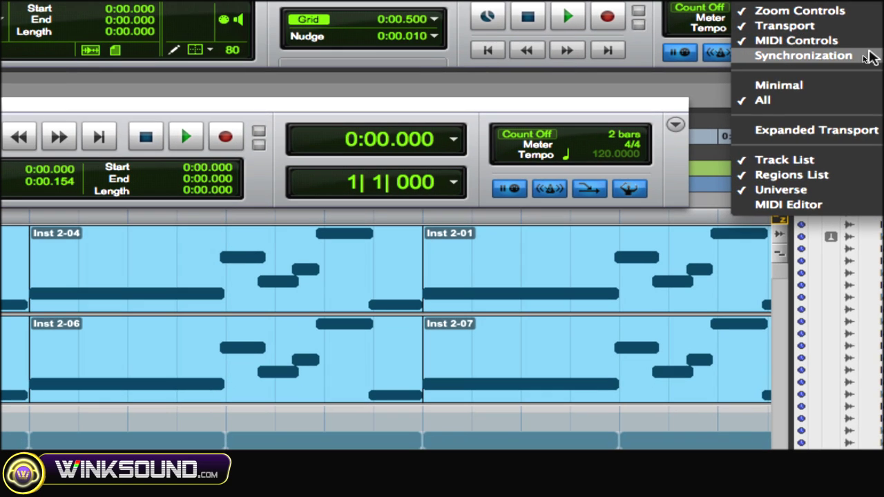
left_click(868, 57)
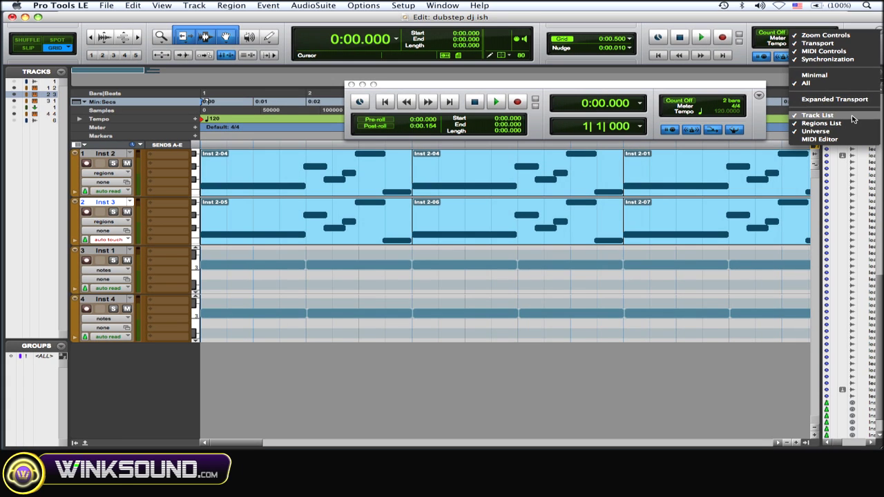
left_click(863, 92)
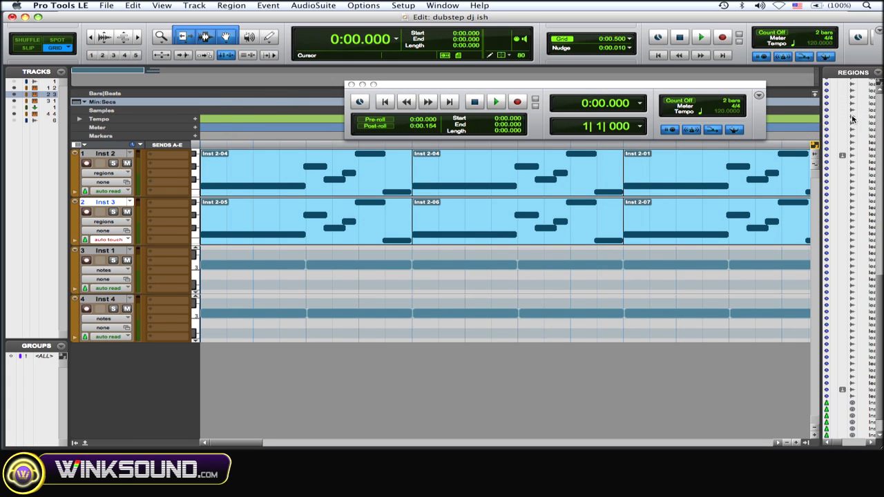
Show the Track List again and toggle the Regions List off and back on.
left_click(879, 30)
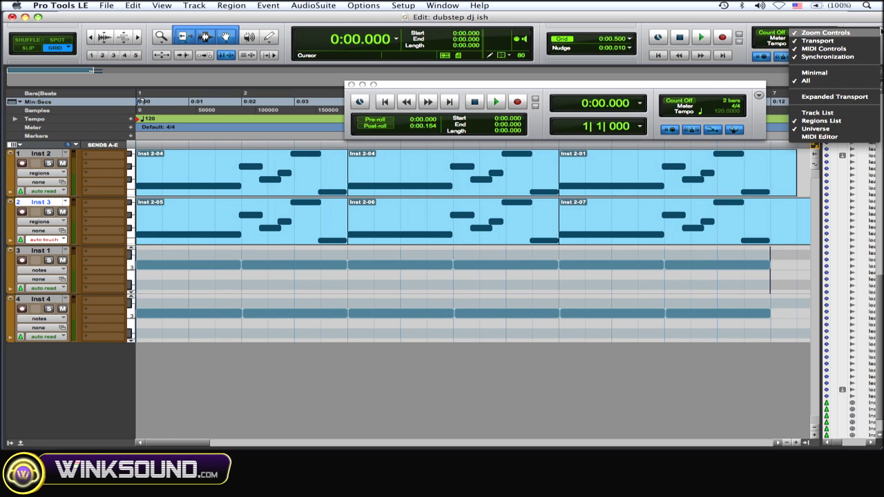
left_click(821, 112)
left_click(879, 30)
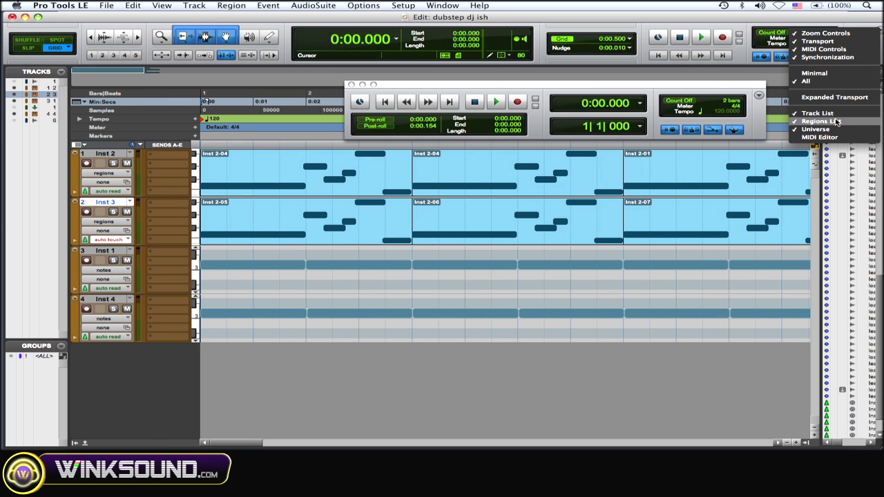
left_click(832, 132)
left_click(880, 28)
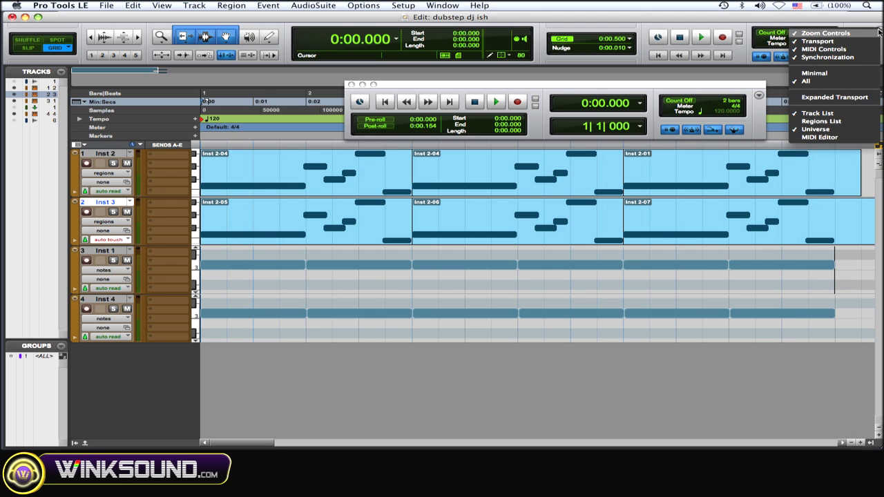
left_click(821, 121)
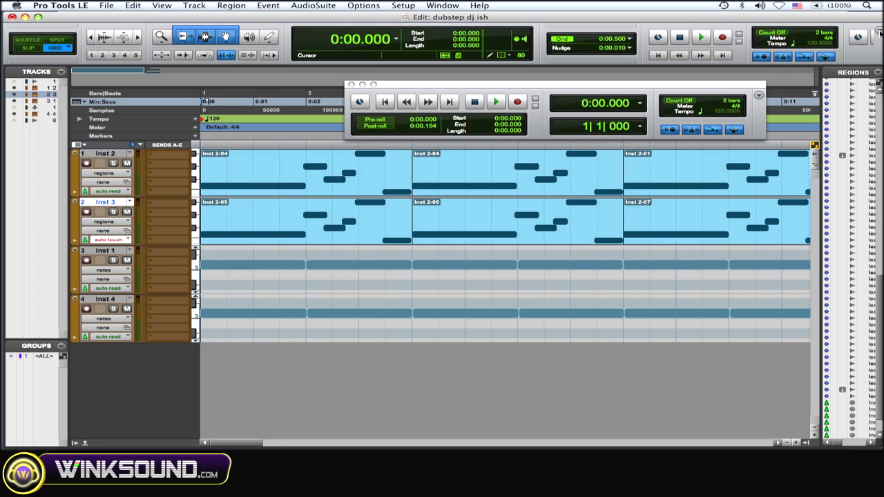
Hide the Universe overview strip, then show it again.
left_click(879, 31)
left_click(829, 132)
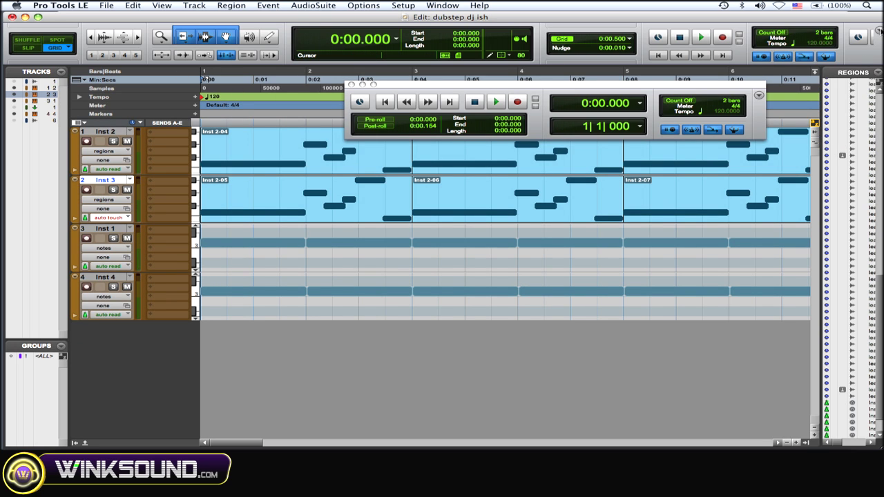
left_click(879, 31)
left_click(825, 162)
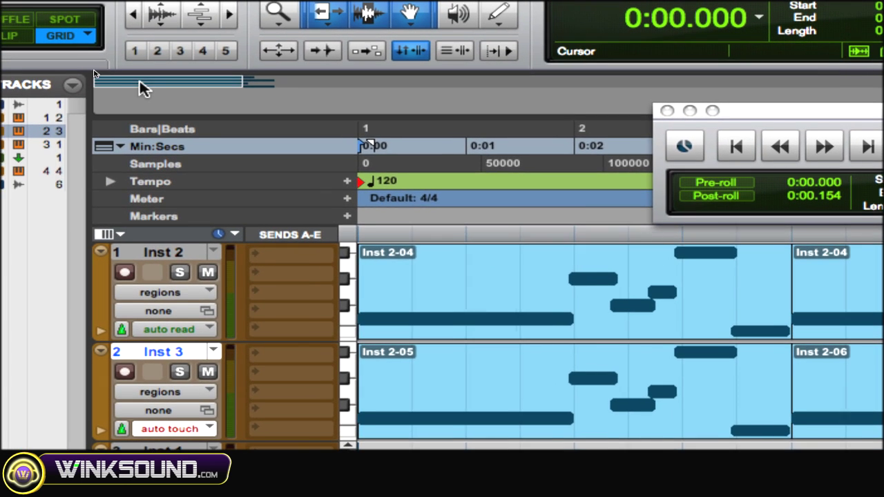
Scroll the session to around 0:07 via the Universe view, return to the start, and move the Transport window left and down.
left_click_drag(141, 87, 250, 94)
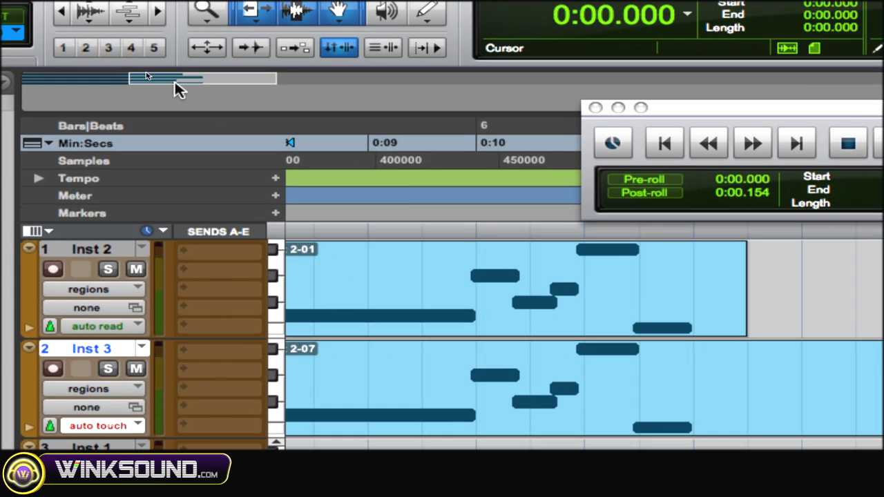
left_click_drag(176, 89, 480, 83)
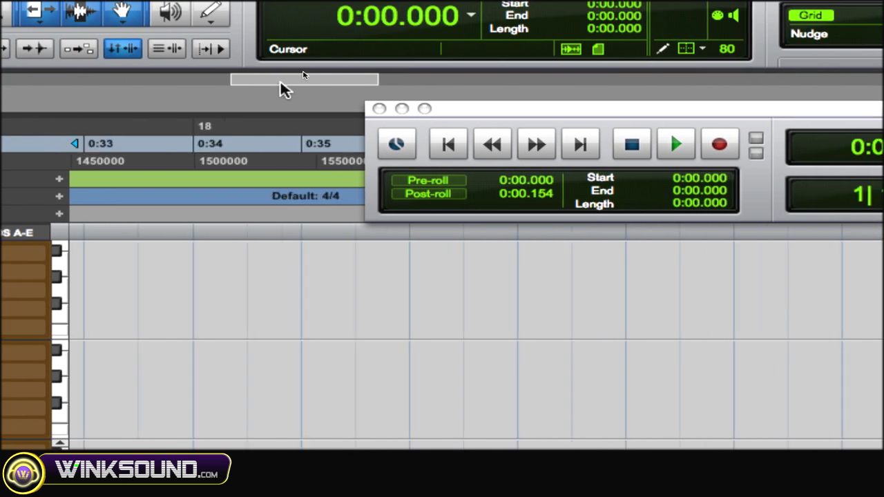
left_click_drag(283, 89, 113, 83)
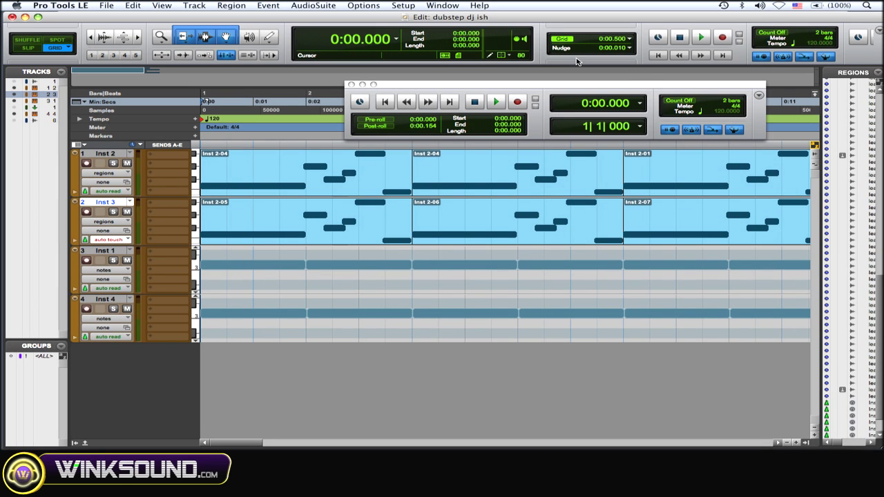
left_click_drag(607, 87, 561, 98)
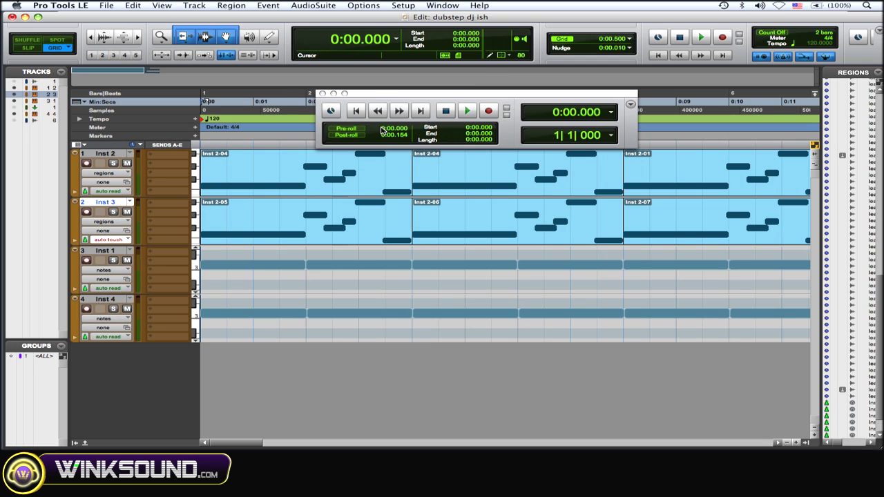
Close the floating Transport window and remove the Transport and count-off/meter/tempo sections from the toolbar.
left_click_drag(346, 94, 380, 89)
left_click(356, 90)
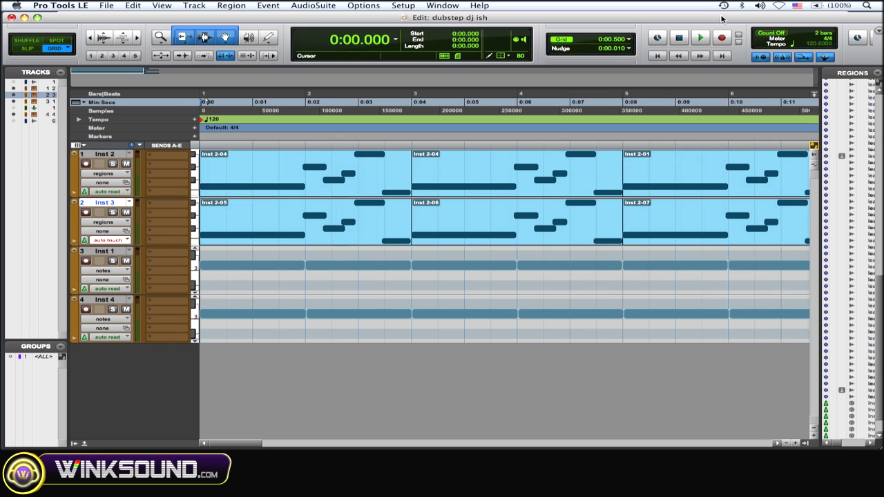
left_click(879, 32)
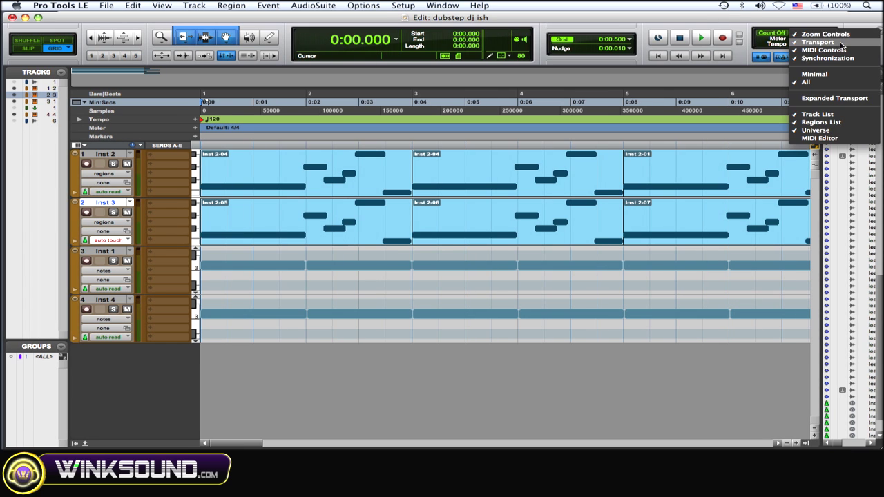
left_click(816, 43)
left_click(879, 31)
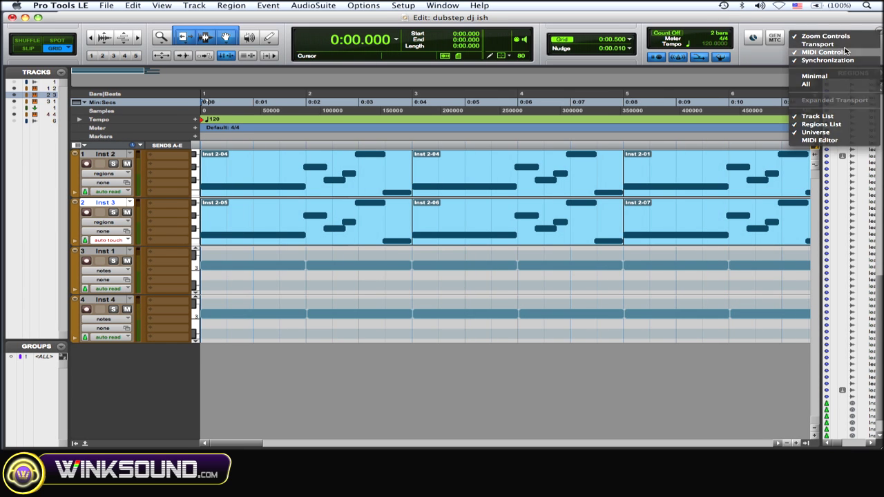
left_click(823, 52)
left_click(870, 35)
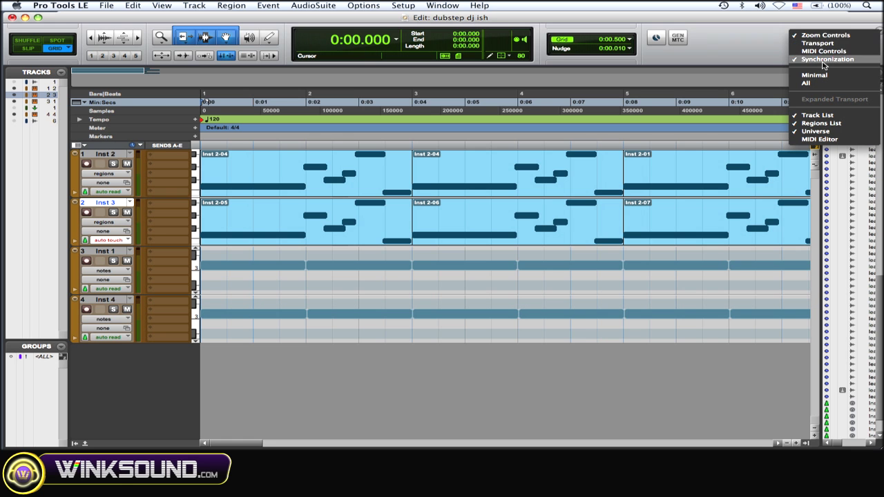
left_click(742, 58)
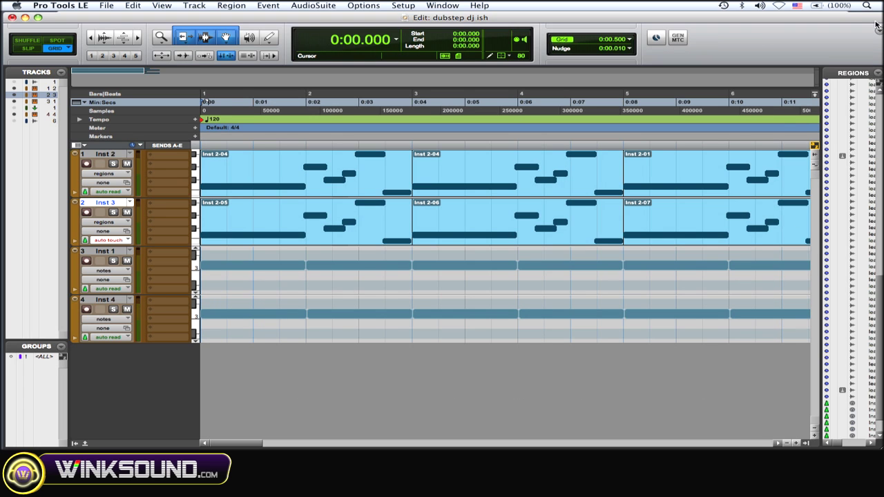
Remove the Synchronization controls from the Edit toolbar.
left_click(878, 31)
left_click(831, 61)
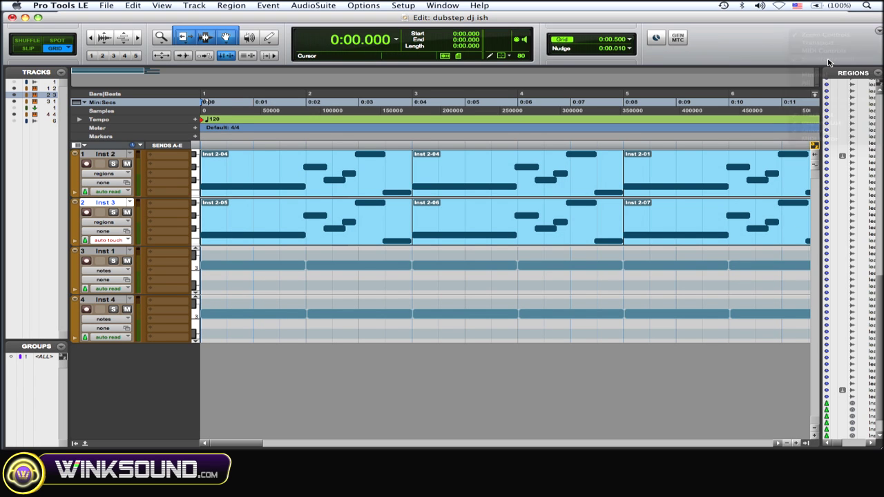
left_click(879, 32)
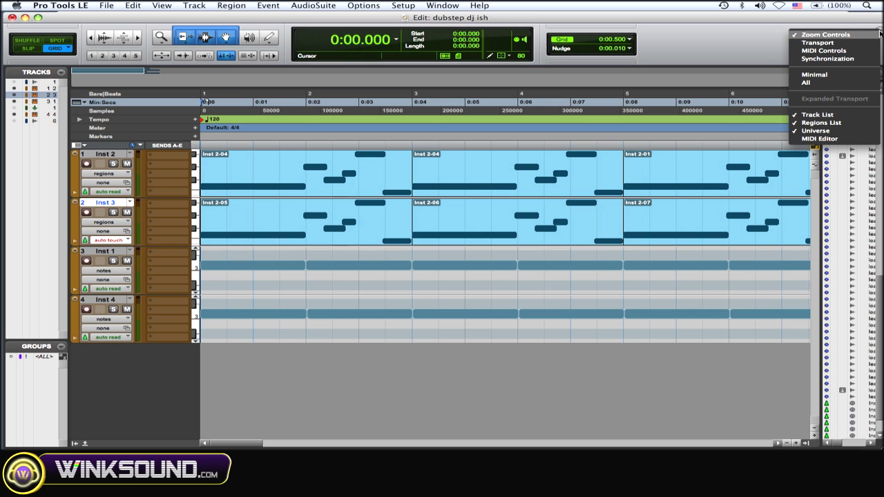
left_click(748, 43)
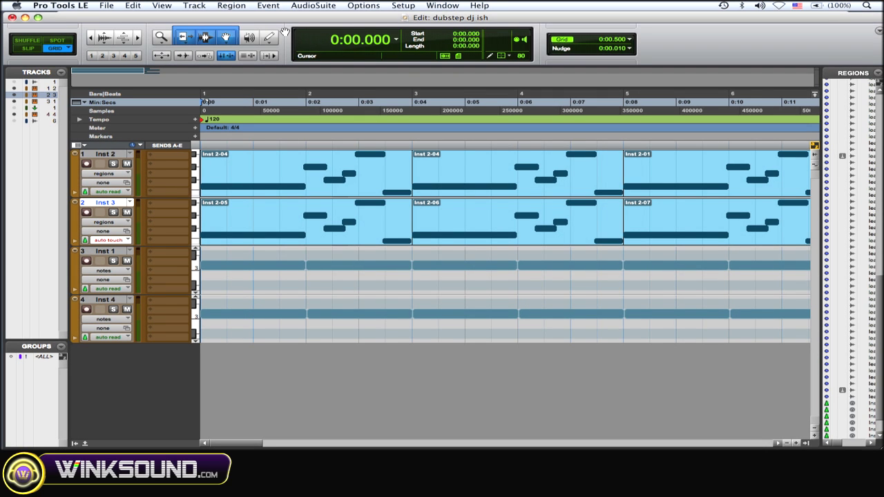
Swap the counter with the Grid/Nudge display and restore the Transport section to the toolbar.
left_click_drag(290, 31, 427, 20)
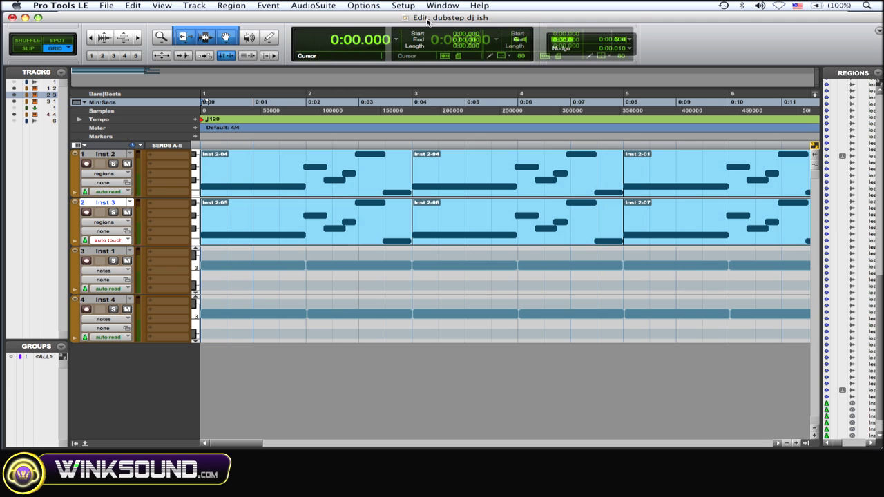
left_click_drag(582, 18, 692, 37)
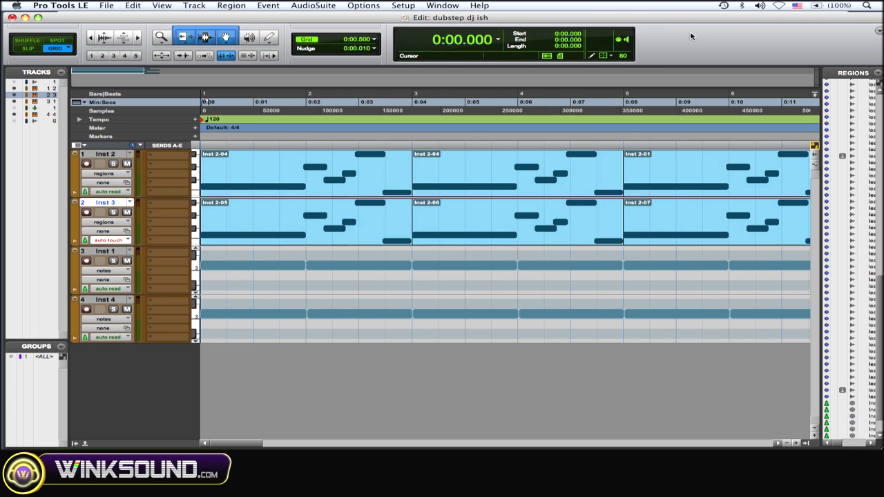
left_click(879, 31)
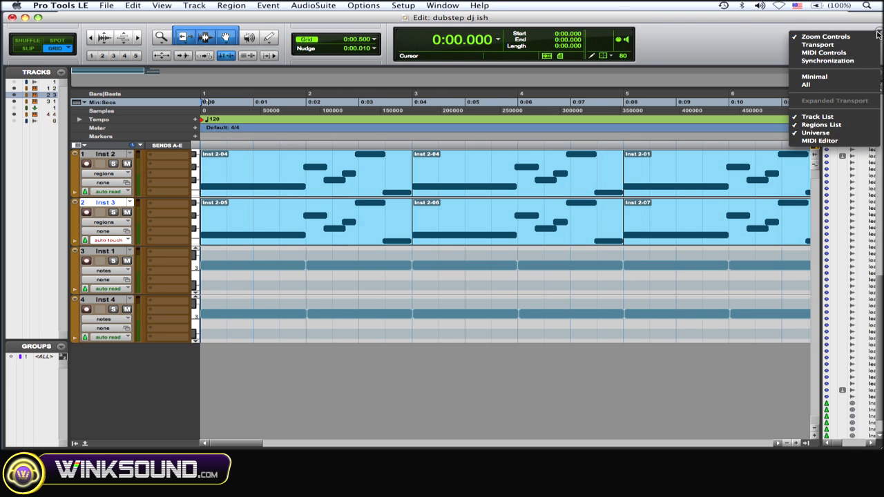
left_click(841, 45)
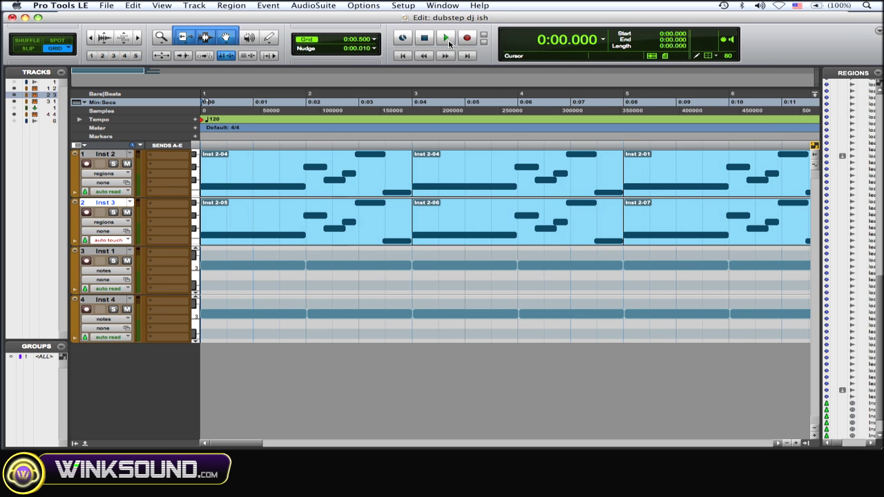
Reorder the toolbar: transport further left, Grid/Nudge beside the counter, edit tools after transport, zoom controls shifted.
left_click_drag(406, 38, 363, 37)
left_click_drag(471, 33, 784, 47)
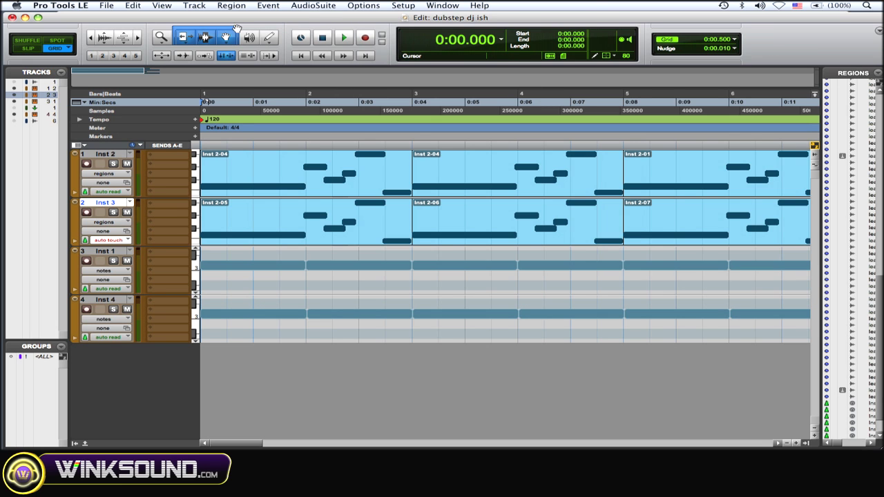
left_click_drag(254, 29, 461, 43)
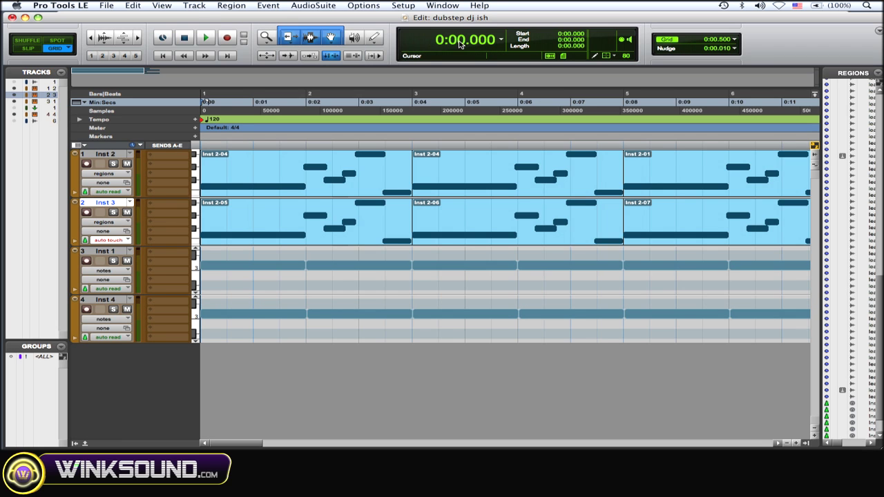
left_click_drag(275, 45, 376, 35)
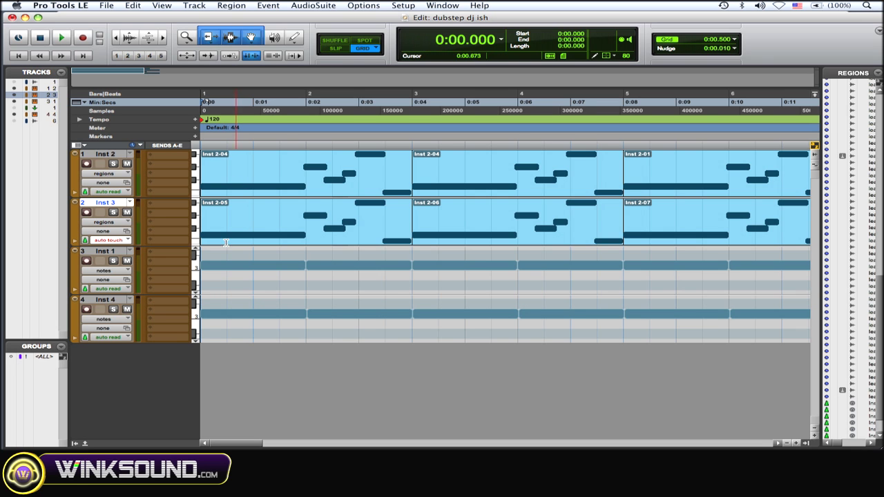
Open a taller MIDI Editor pane and toggle its Expanded Grid/Nudge display off and back on.
left_click(84, 442)
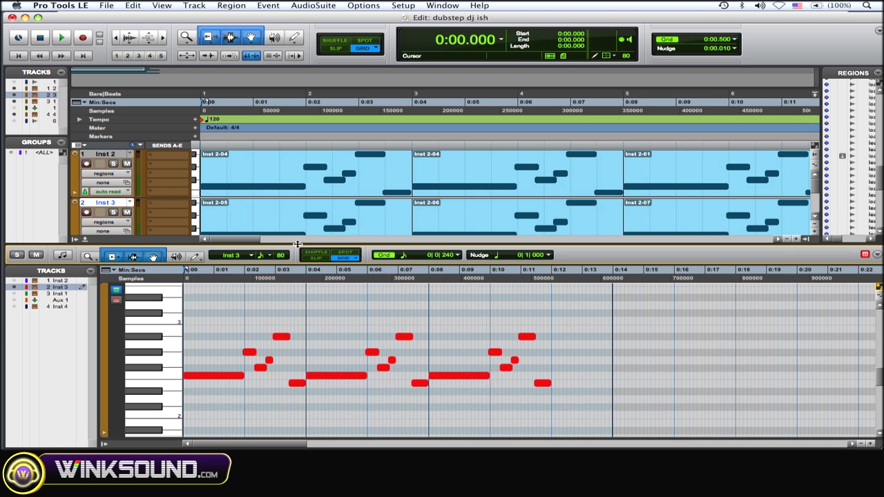
left_click_drag(276, 243, 276, 200)
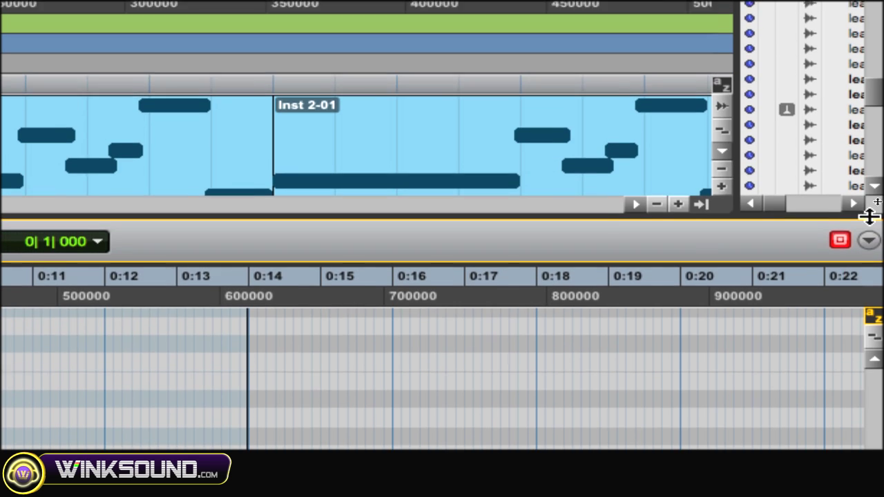
left_click(869, 317)
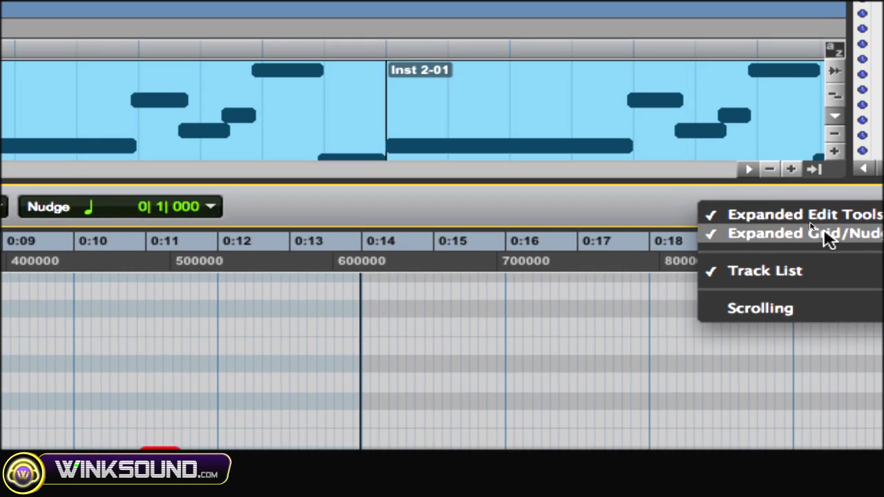
left_click(765, 247)
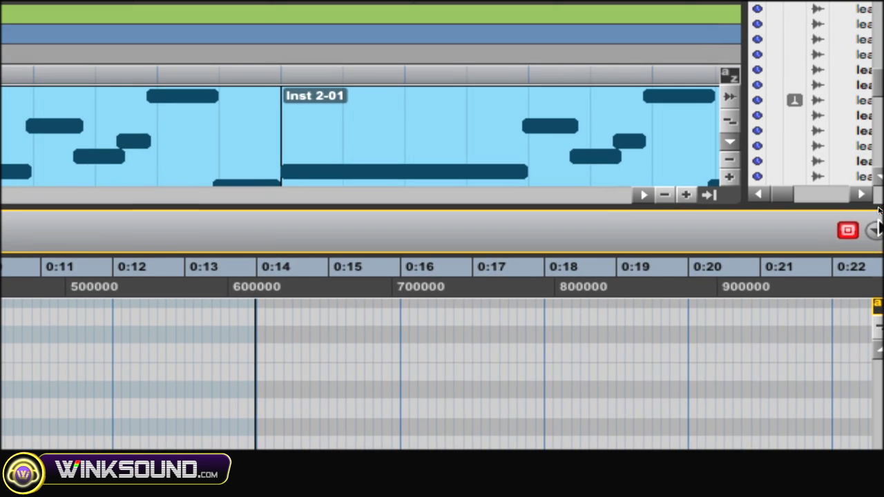
left_click(874, 220)
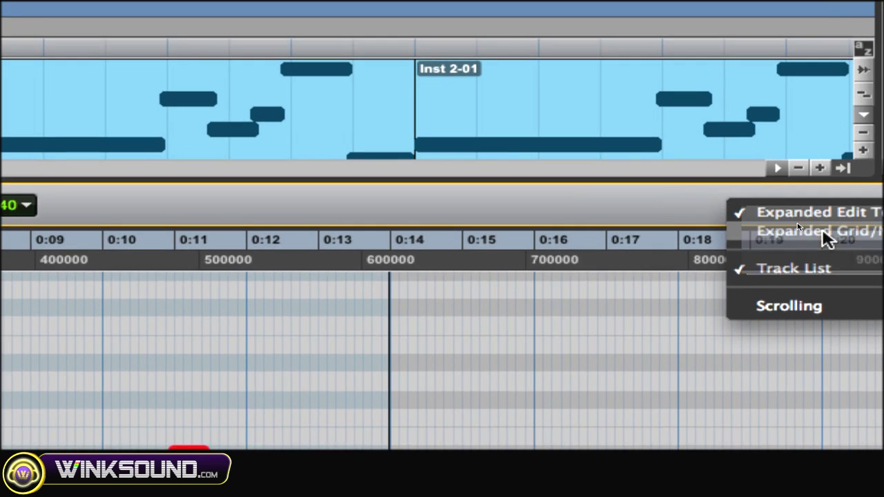
left_click(694, 253)
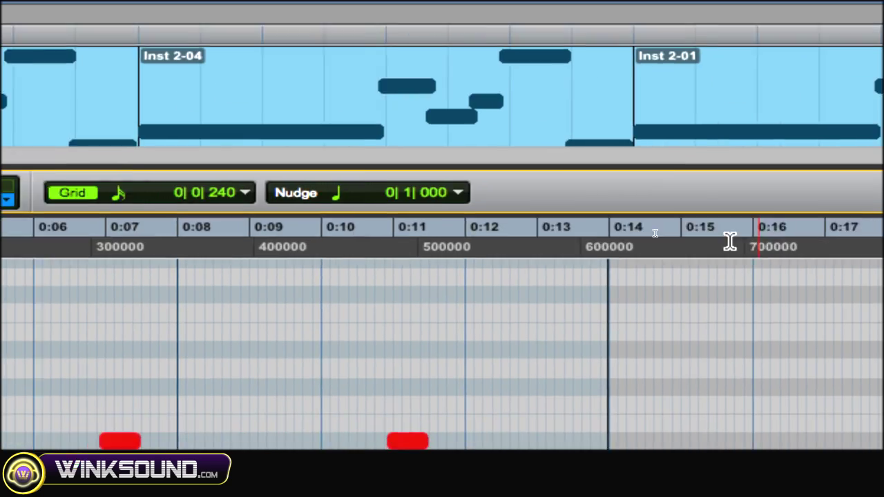